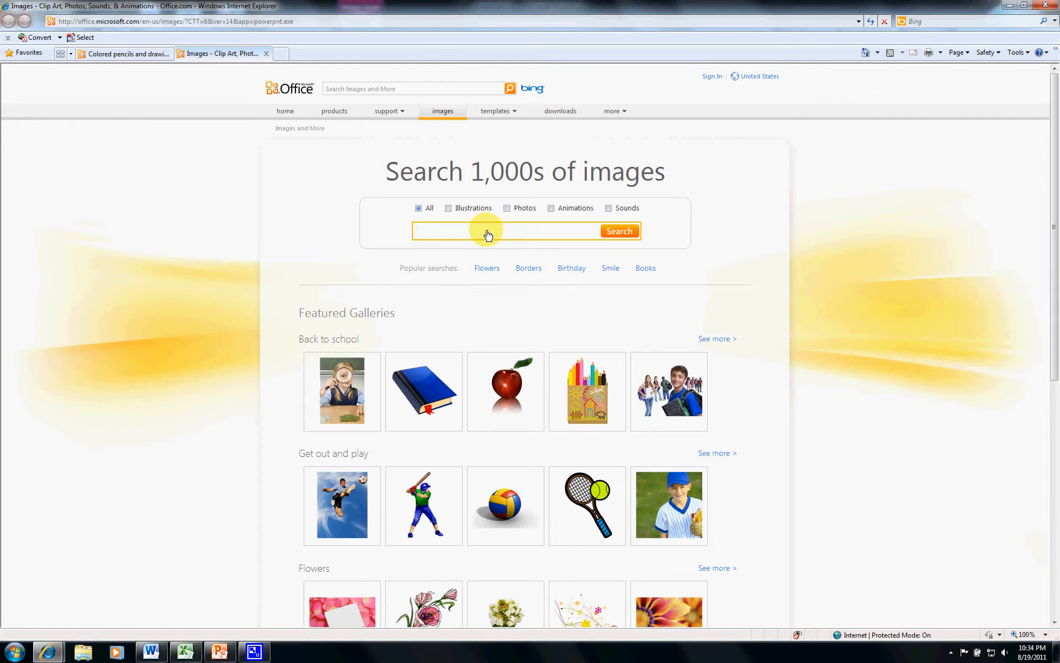
# Search the Office.com images for "money" and copy the paper money and coins icon to the clipboard
pyautogui.write('money')
pyautogui.press('Return')
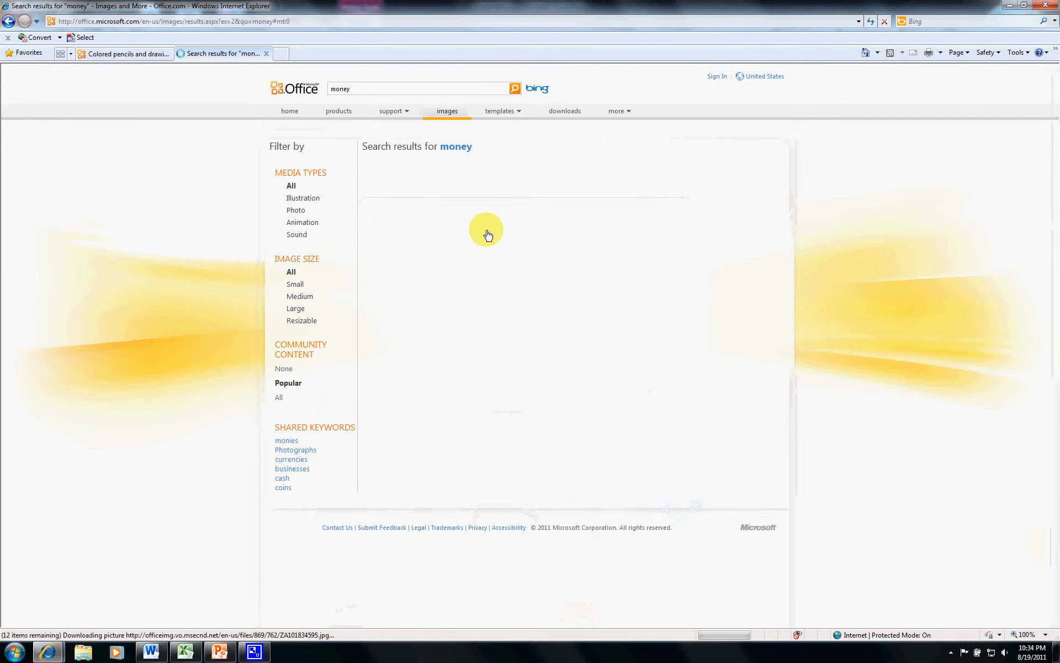
pyautogui.moveTo(488, 236)
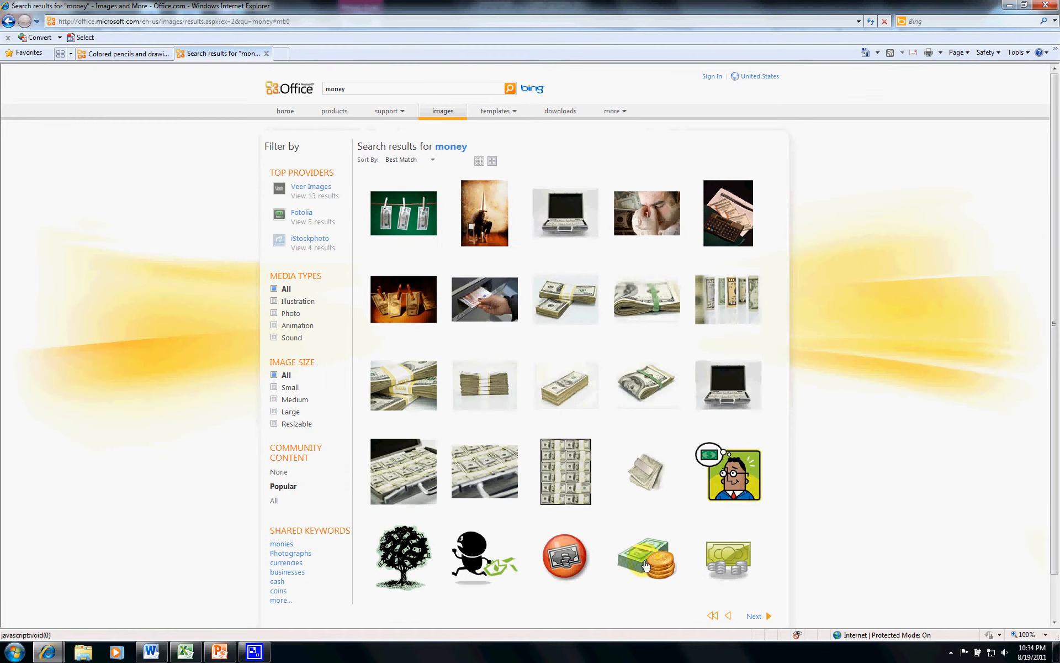
pyautogui.click(647, 566)
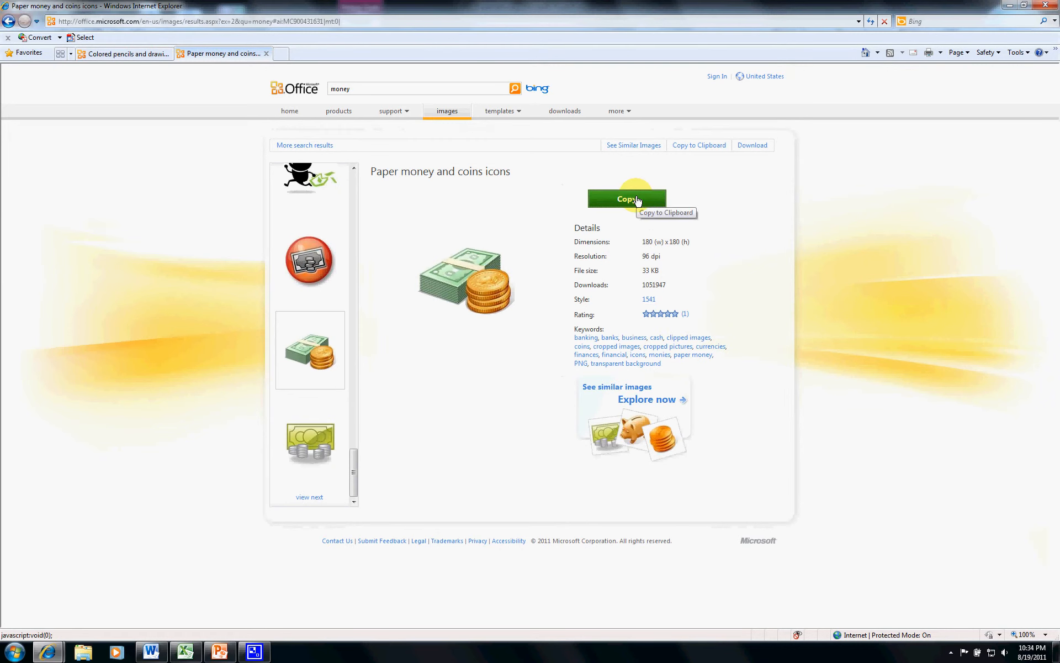
# Switch to PowerPoint, replace slide 3's folded-bills picture with the copied money and coins image, and give it a thick black frame style
pyautogui.click(227, 653)
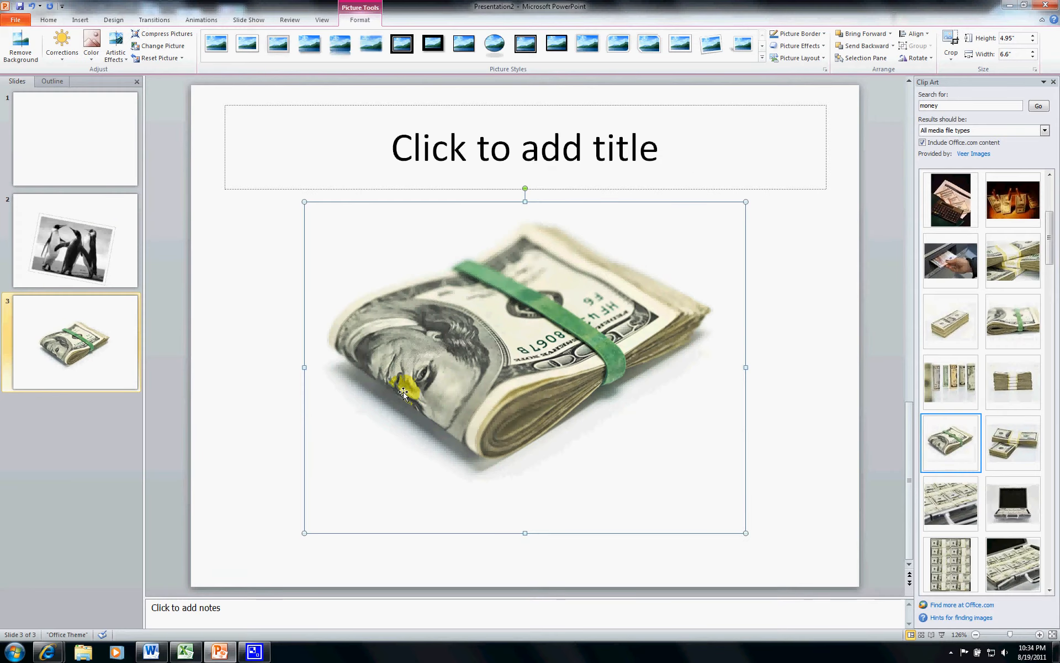
pyautogui.press('Delete')
pyautogui.click(328, 277)
pyautogui.click(16, 40)
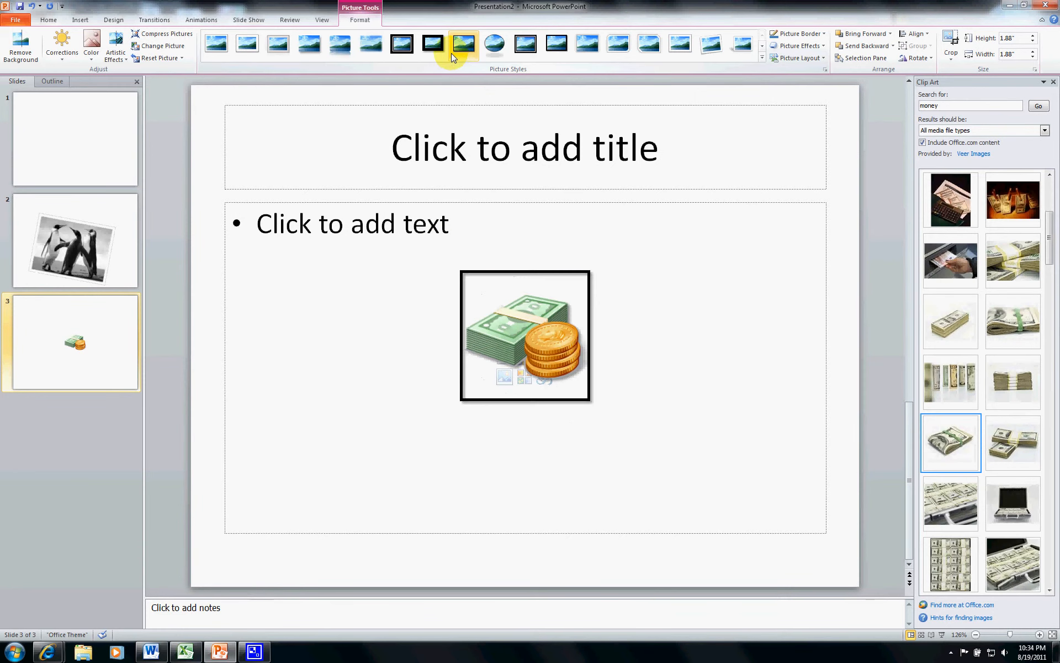
pyautogui.click(424, 52)
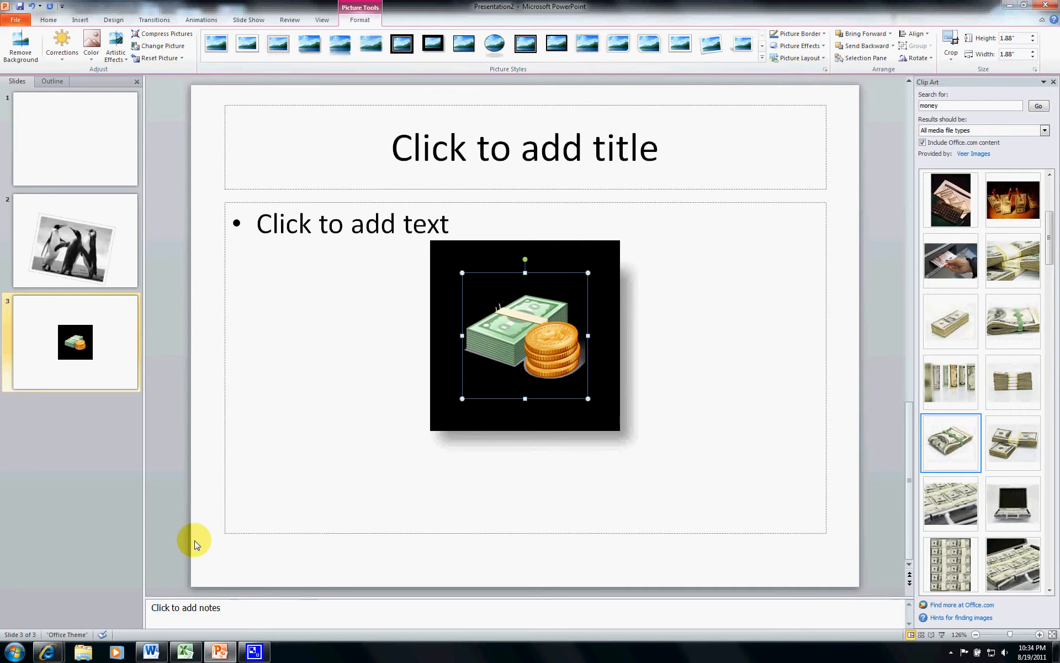
# Compare the review and proofing tools in Word and PowerPoint, and view the open Excel workbook
pyautogui.click(153, 652)
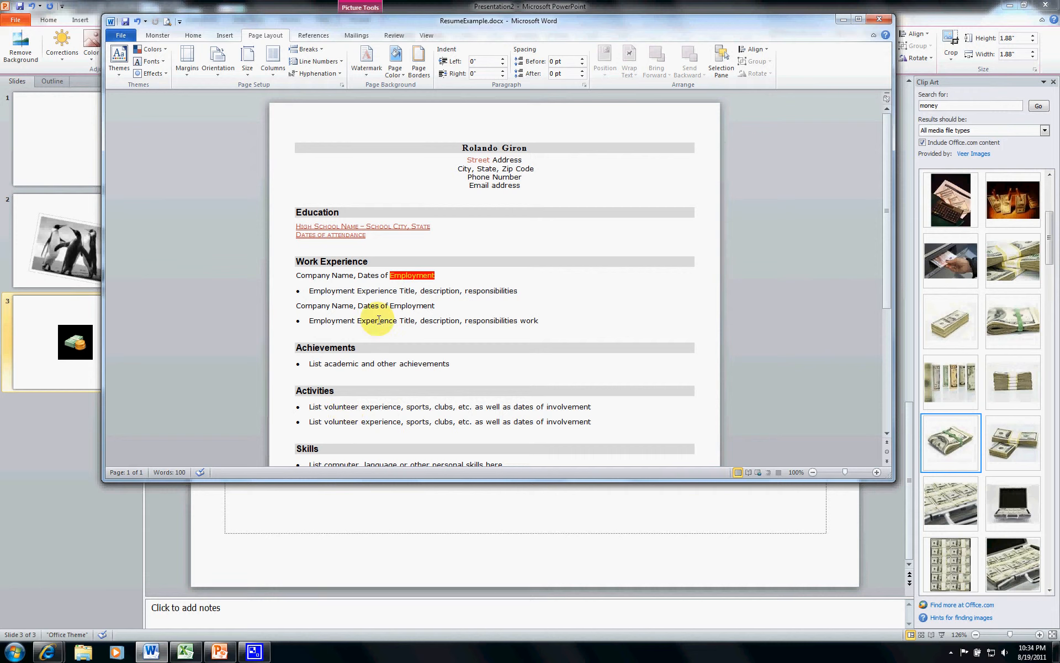
pyautogui.click(395, 36)
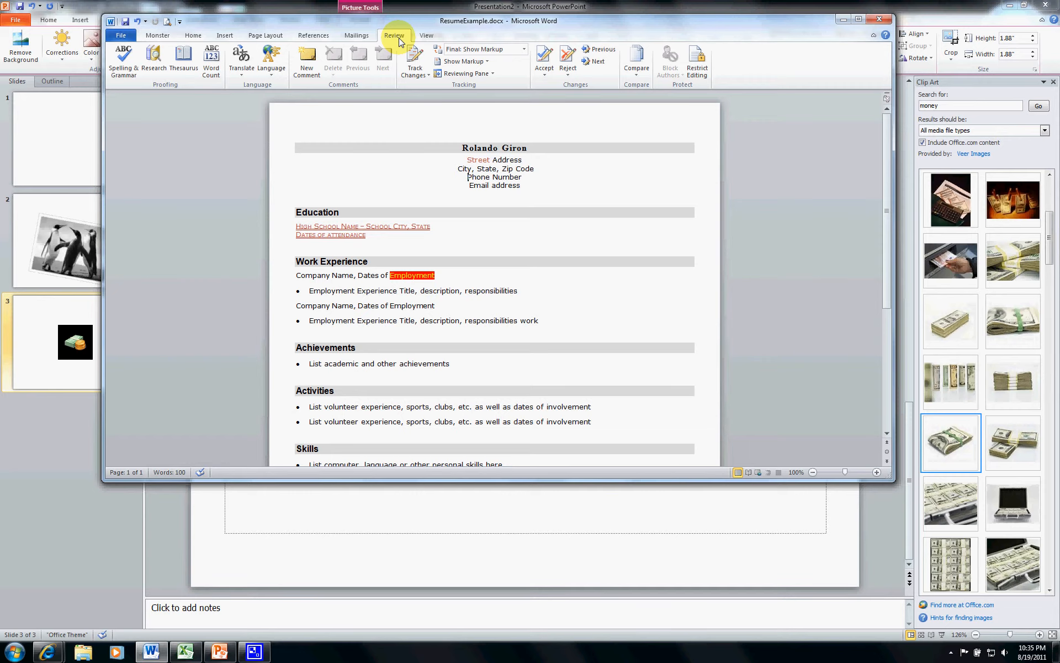
pyautogui.moveTo(410, 23); pyautogui.dragTo(409, 76)
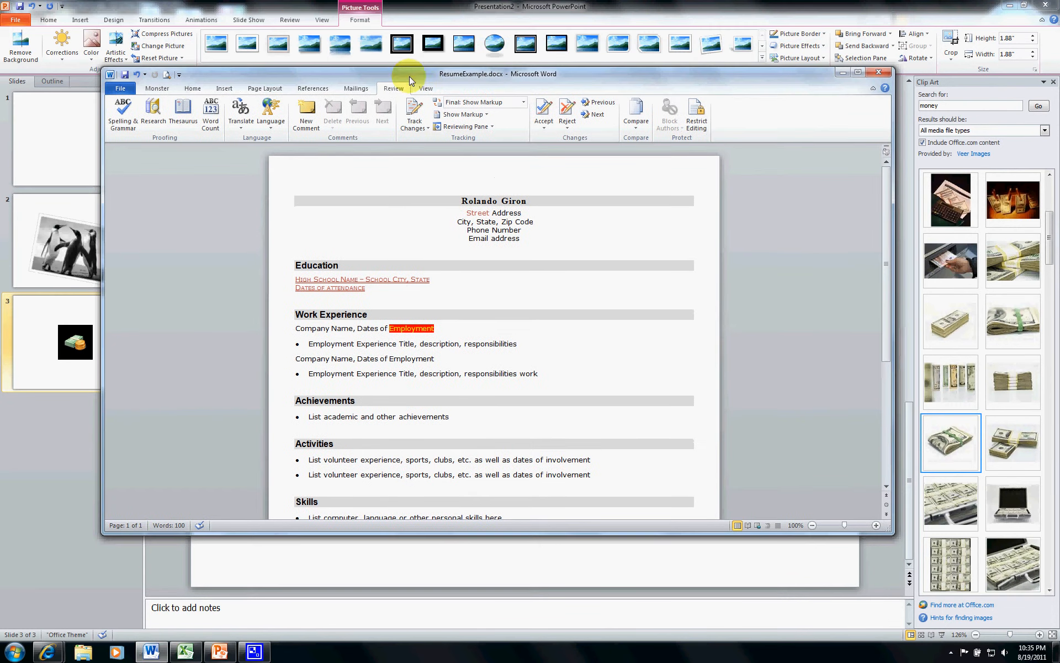
pyautogui.click(296, 19)
pyautogui.click(296, 22)
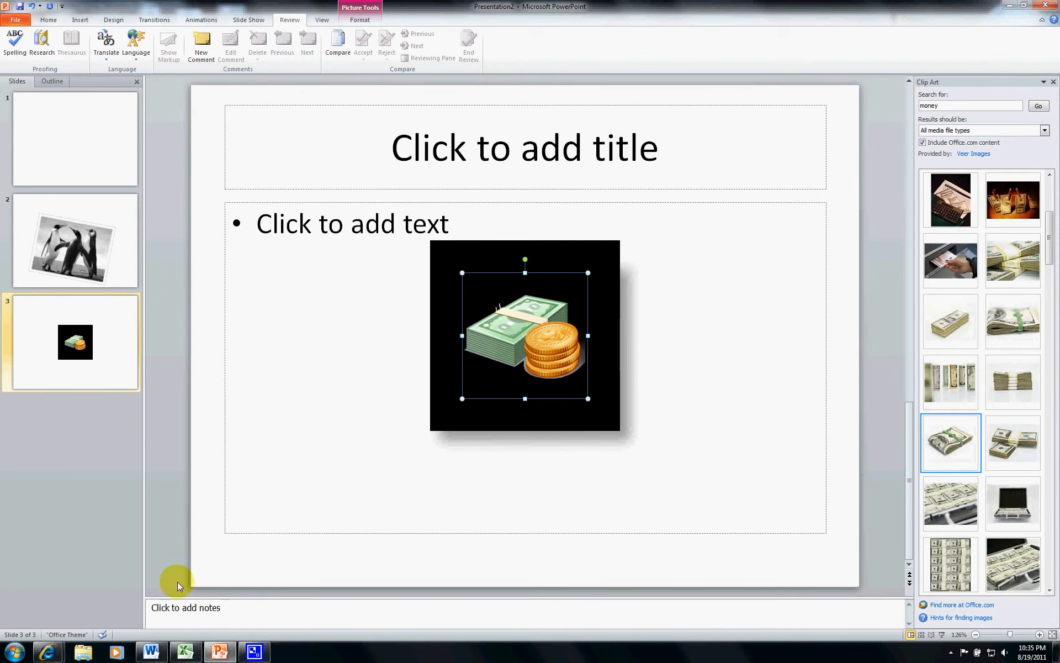
pyautogui.click(184, 653)
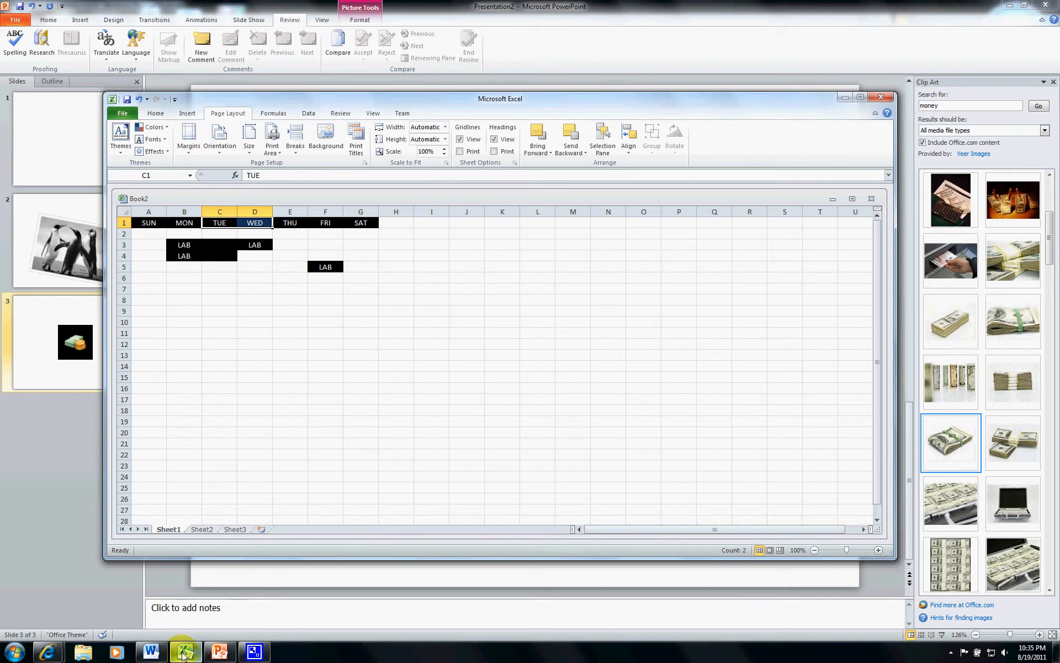
# Switch to Word, misspell "Employment" as "Emploiment" in the second Work Experience bullet, and look at its spelling suggestions
pyautogui.click(154, 655)
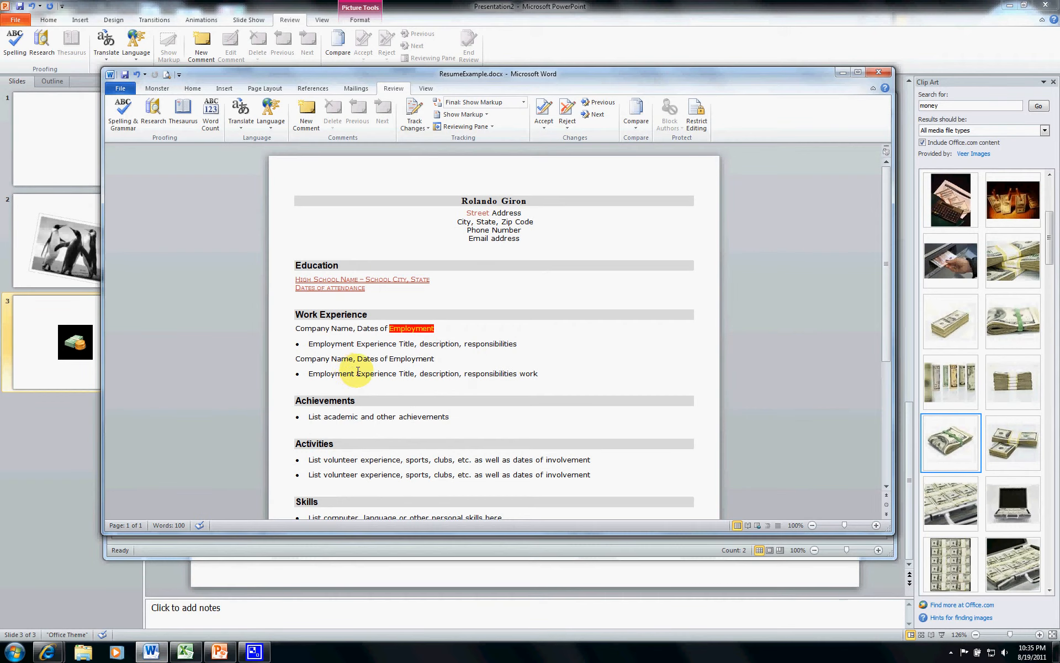
pyautogui.doubleClick(333, 374)
pyautogui.write('i')
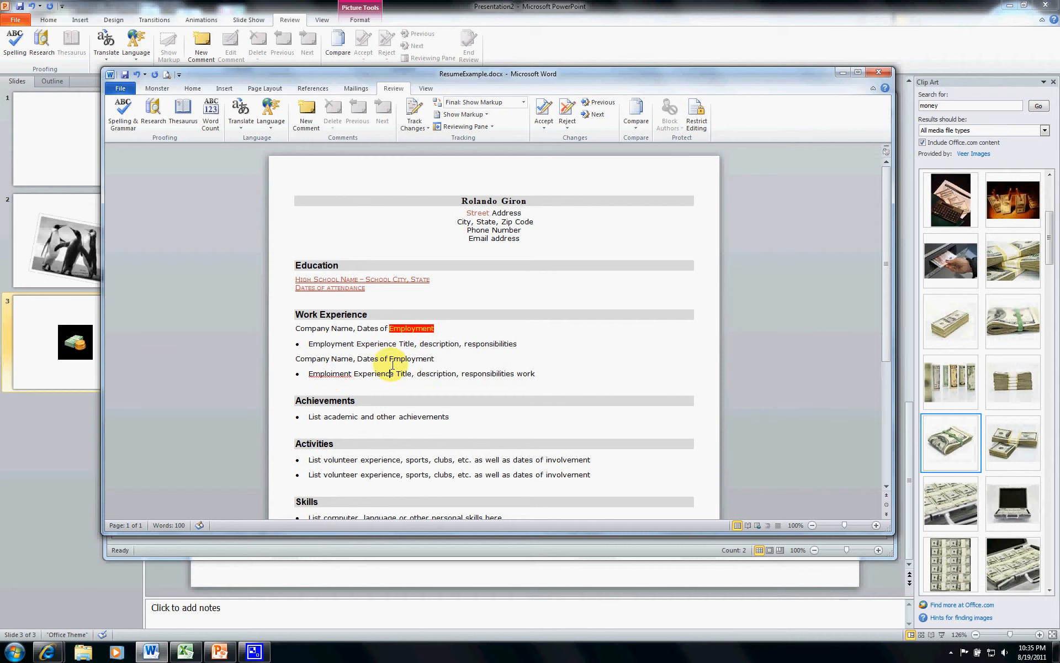
pyautogui.rightClick(344, 375)
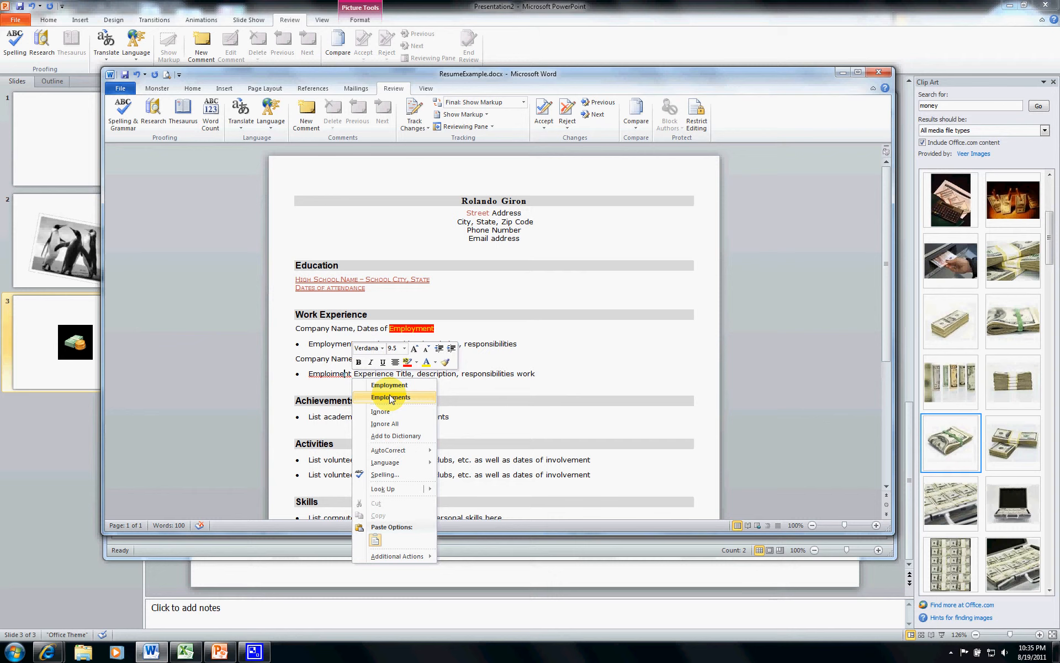
pyautogui.click(552, 368)
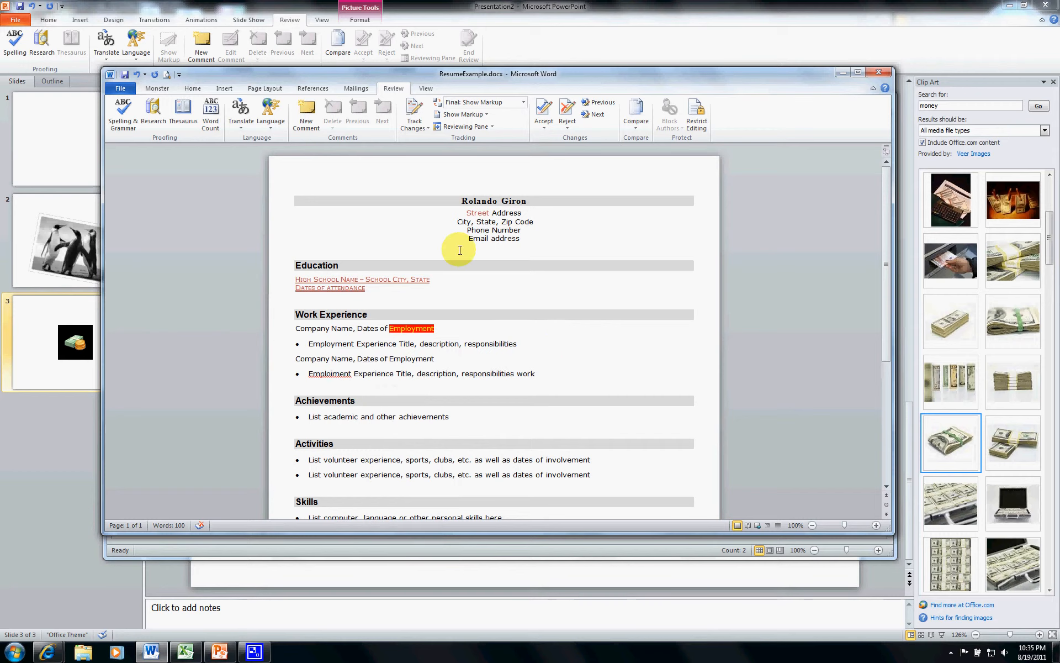
# Run the spelling and grammar check on the resume and change "Emploiment" to "Employment"
pyautogui.click(122, 113)
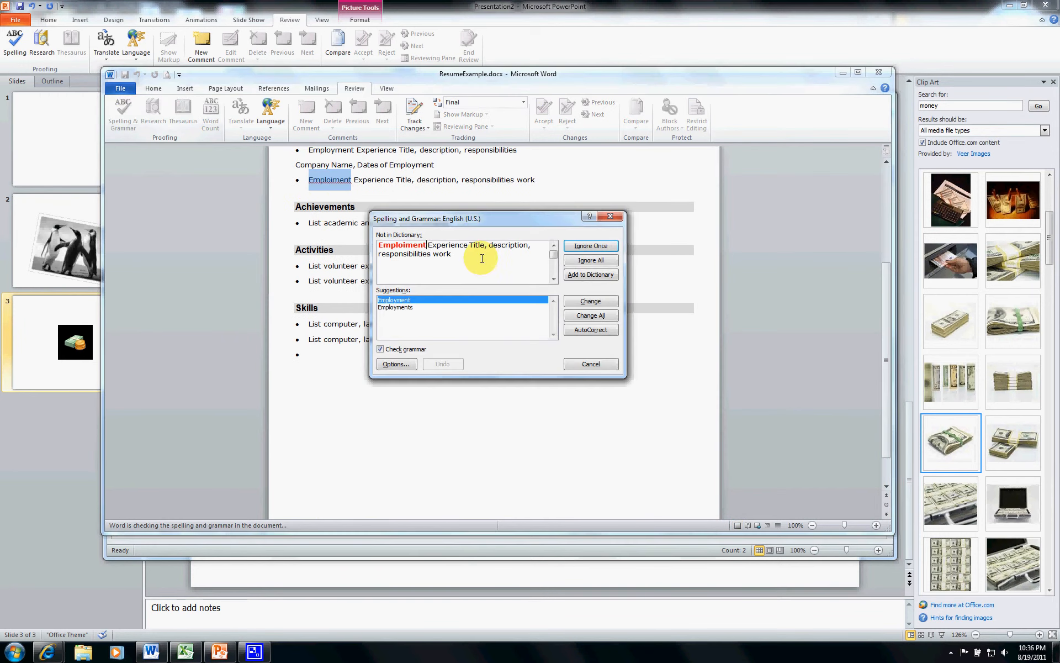
pyautogui.click(589, 301)
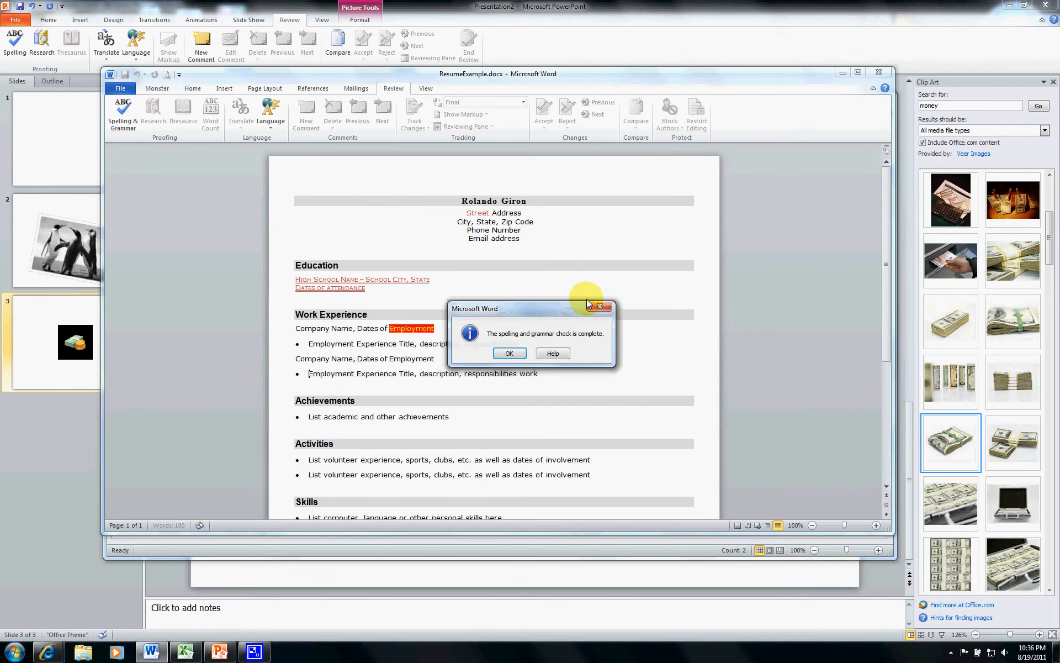
pyautogui.click(509, 353)
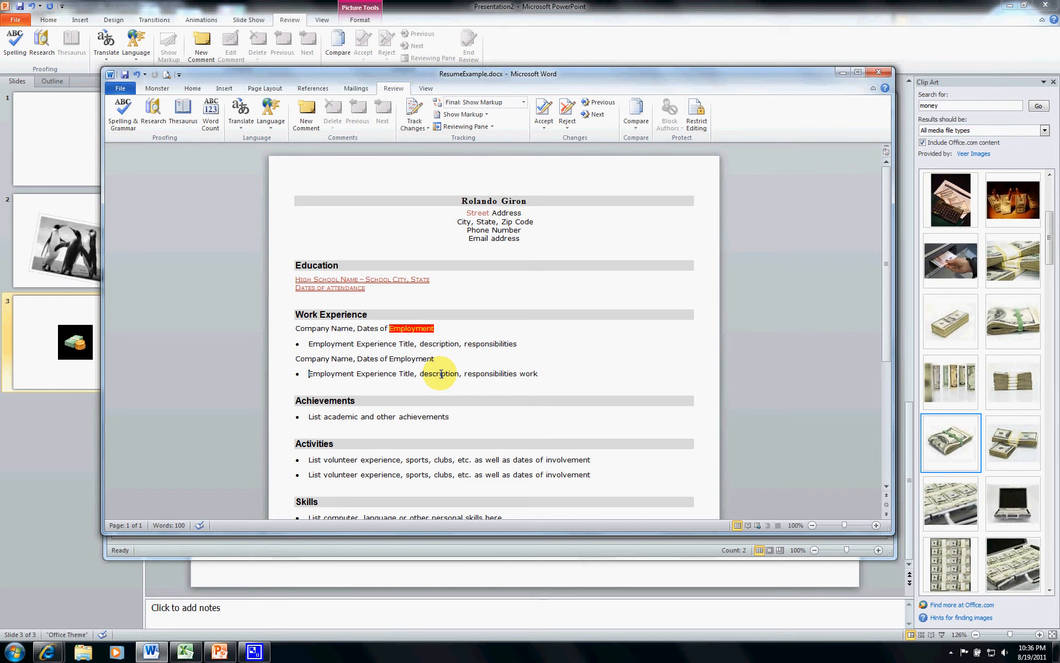
# Replace the word "work" at the end of the second Work Experience bullet with the thesaurus synonym "labor"
pyautogui.doubleClick(531, 373)
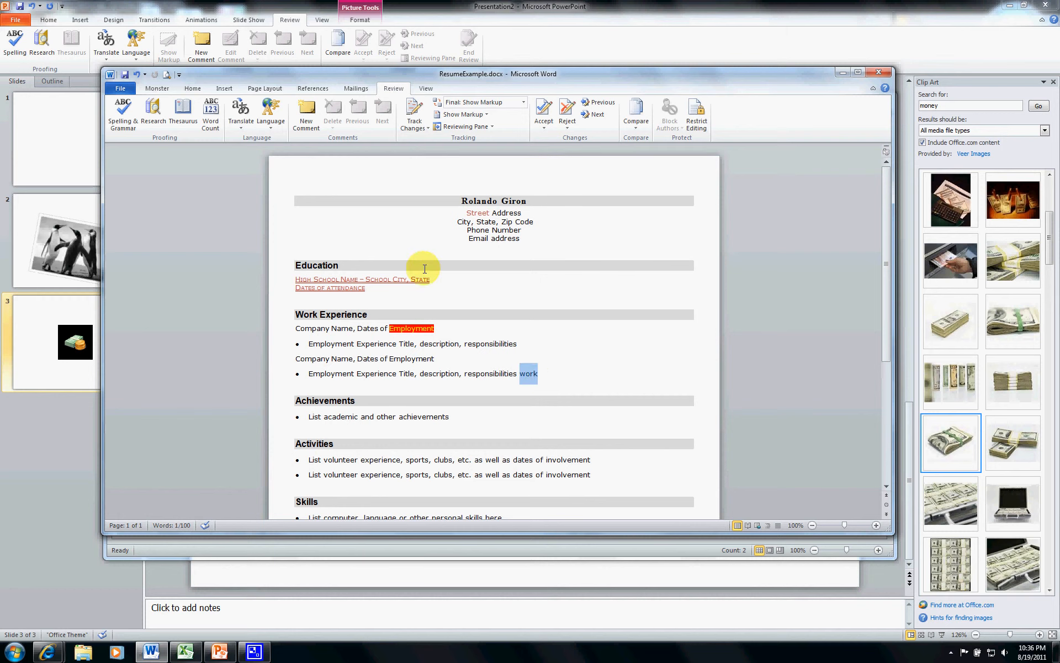
pyautogui.click(182, 113)
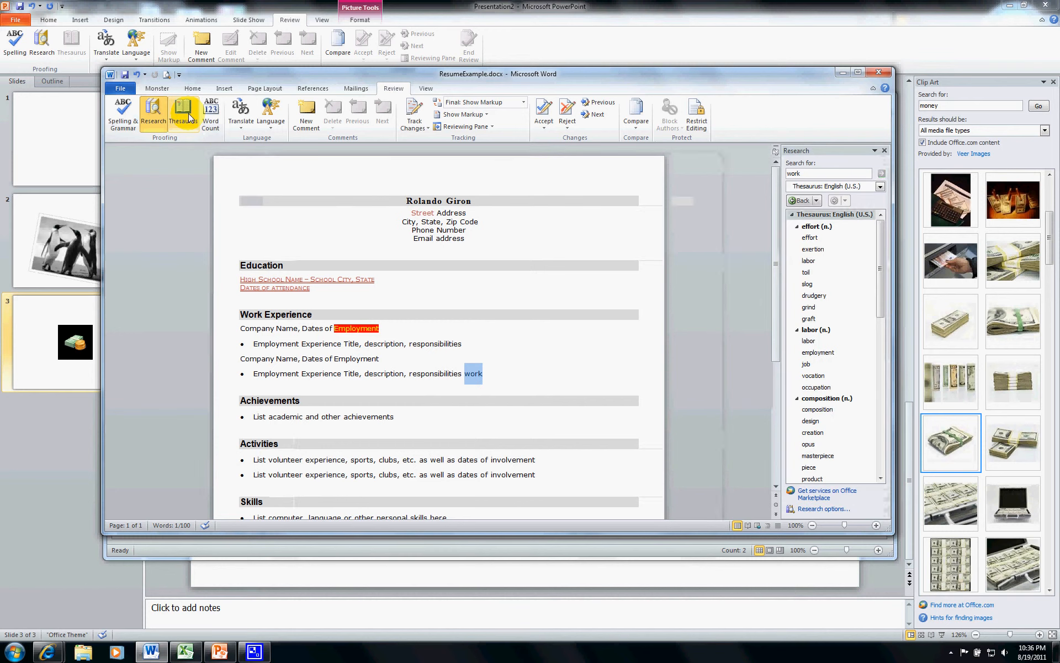
pyautogui.moveTo(838, 244)
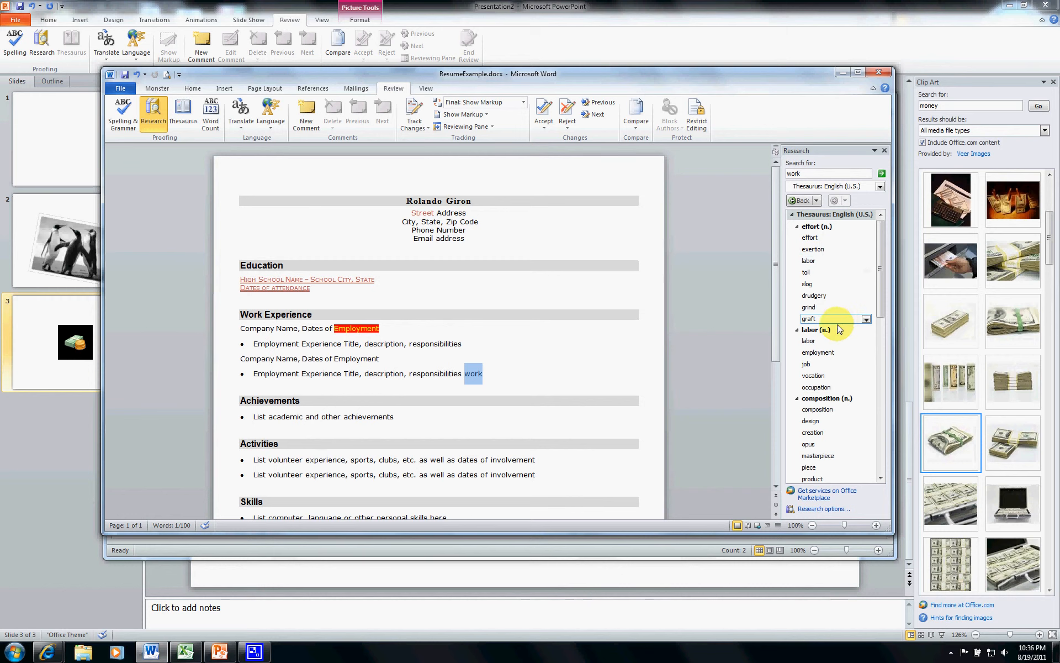
pyautogui.click(809, 341)
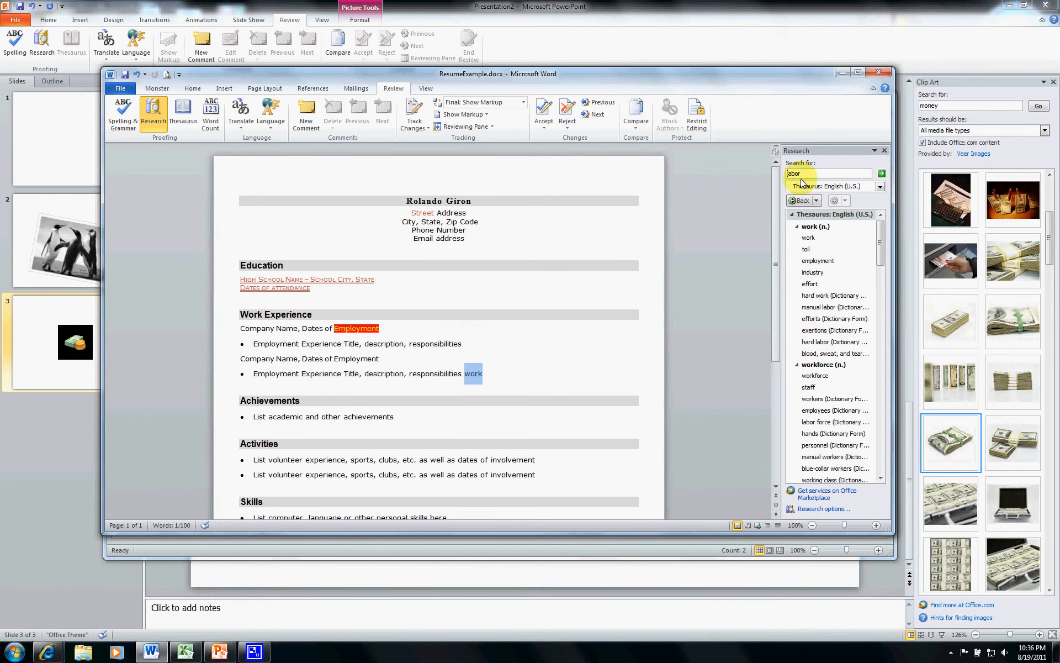
pyautogui.click(800, 200)
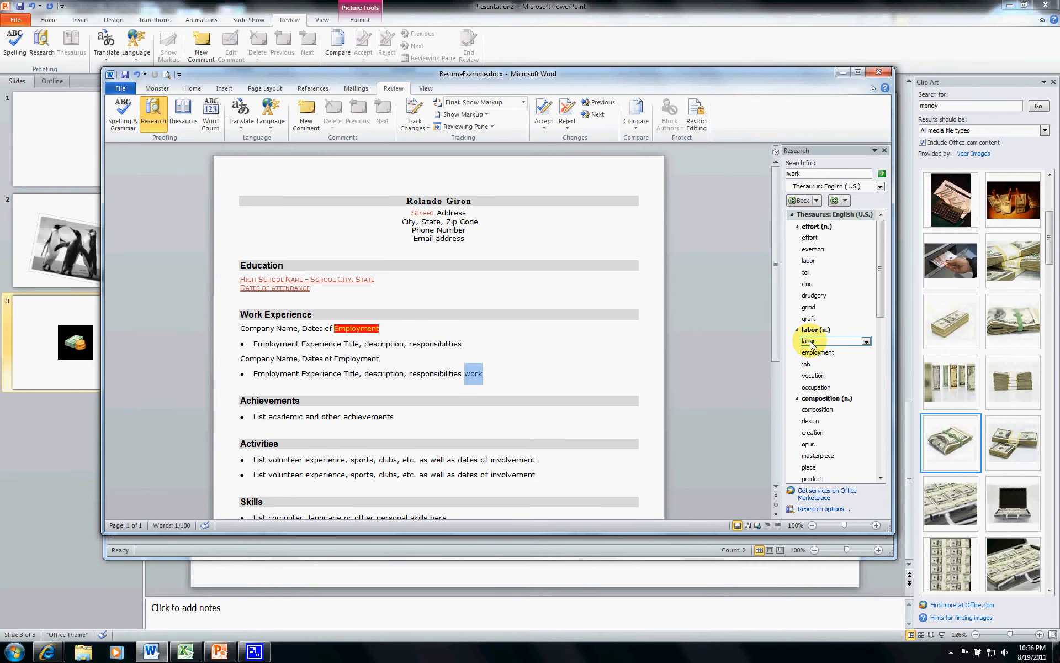
pyautogui.click(867, 342)
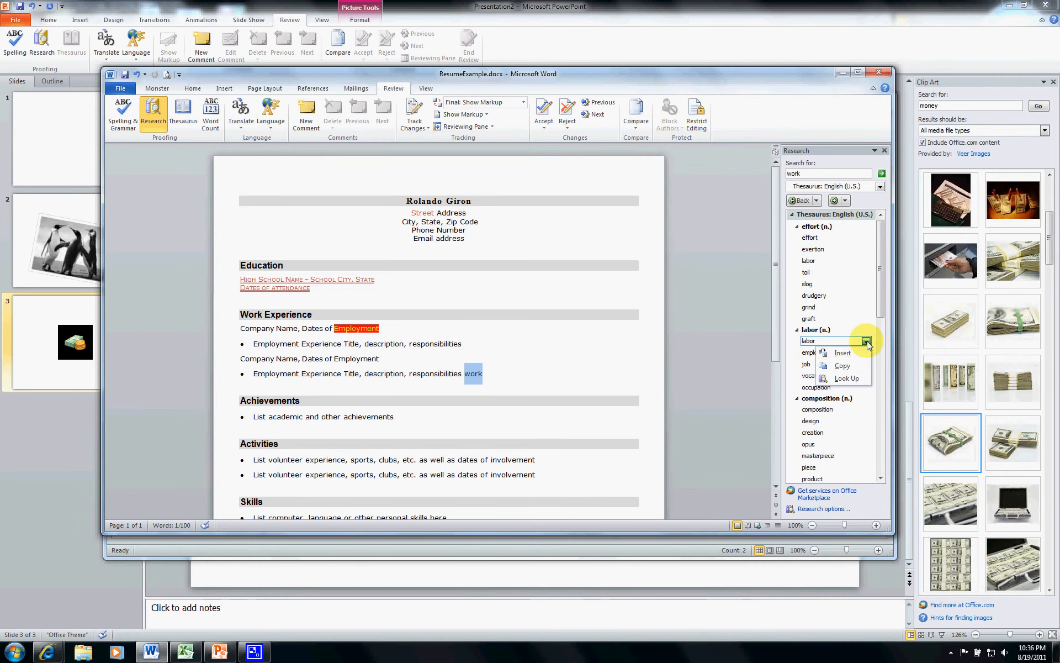
pyautogui.click(842, 353)
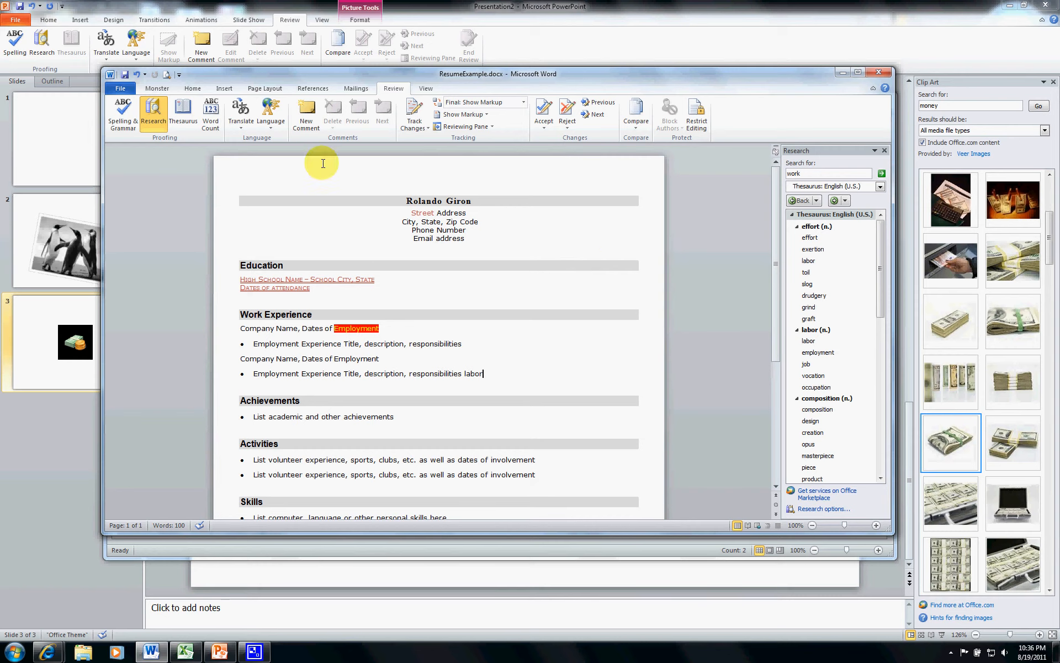
# Maximize the Word window and examine the resume's print preview and print settings
pyautogui.click(122, 91)
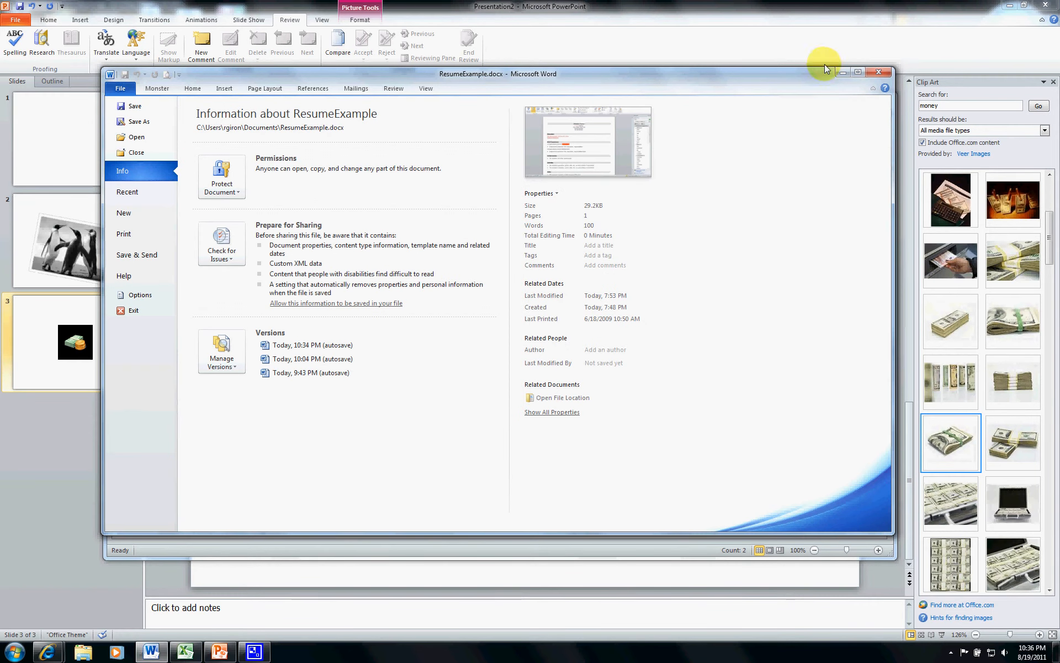
pyautogui.click(858, 73)
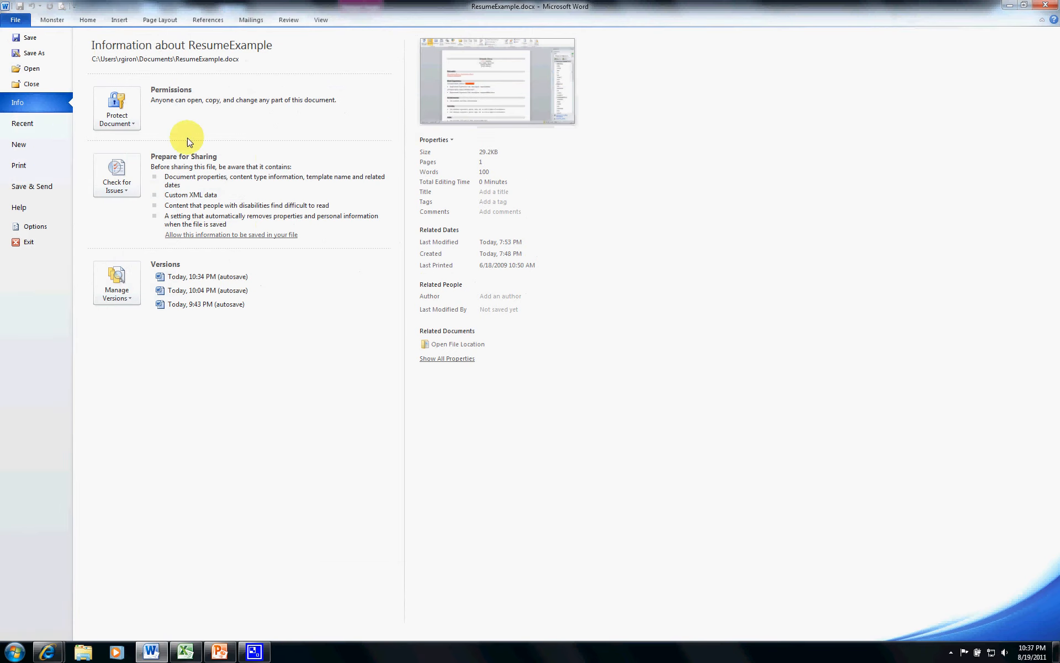
pyautogui.click(40, 165)
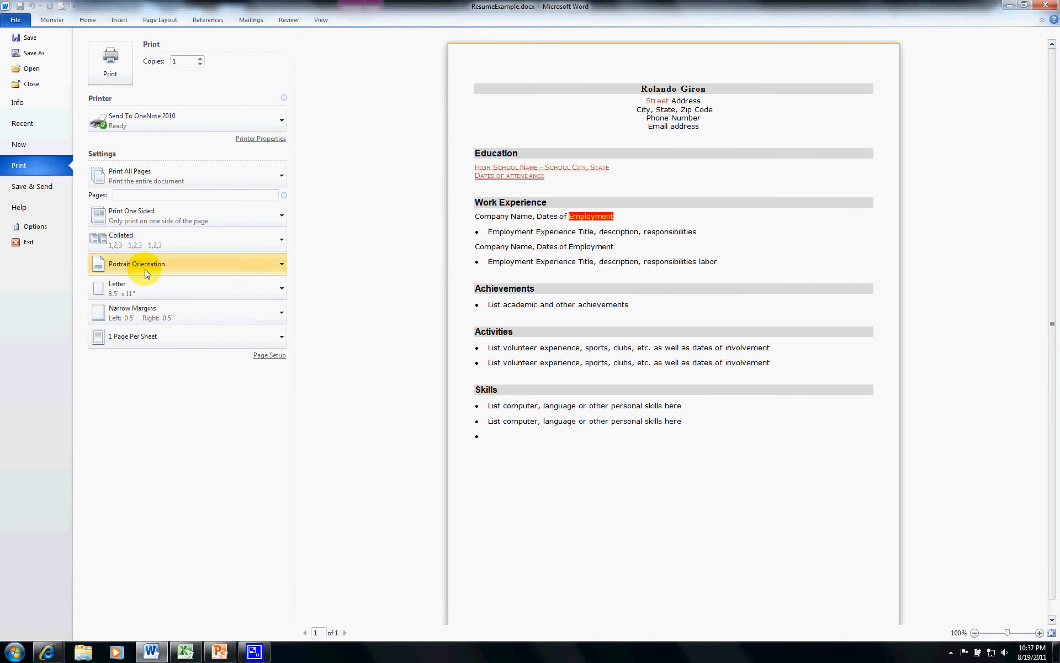
# Set the resume's page margins to Normal (1" on all sides) and close the thesaurus research results
pyautogui.click(160, 20)
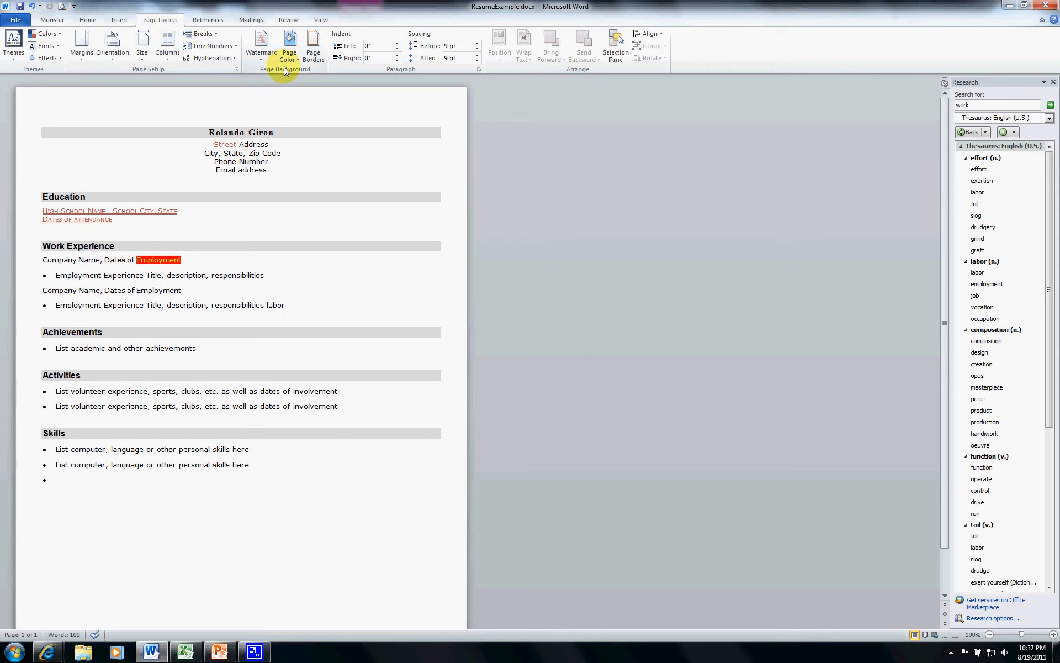
pyautogui.click(81, 61)
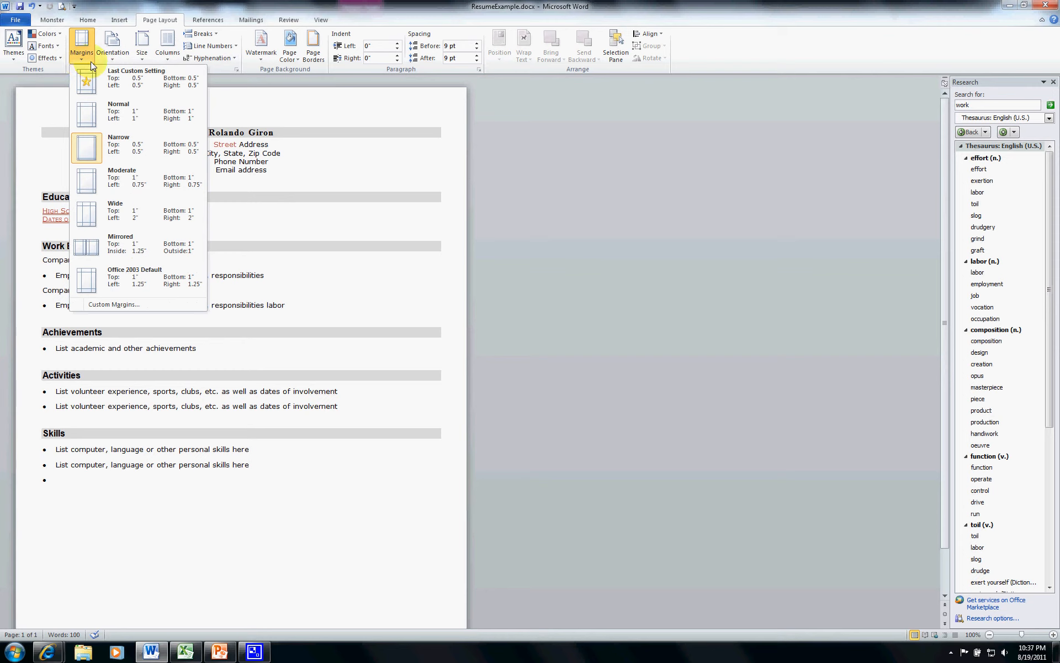
pyautogui.click(94, 116)
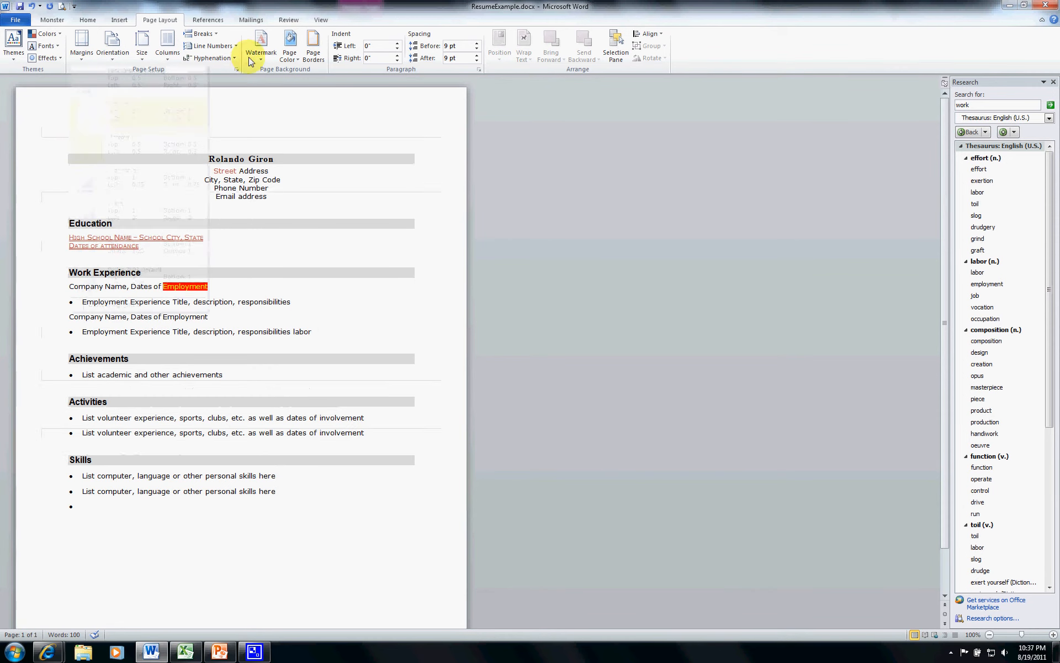
pyautogui.click(1054, 82)
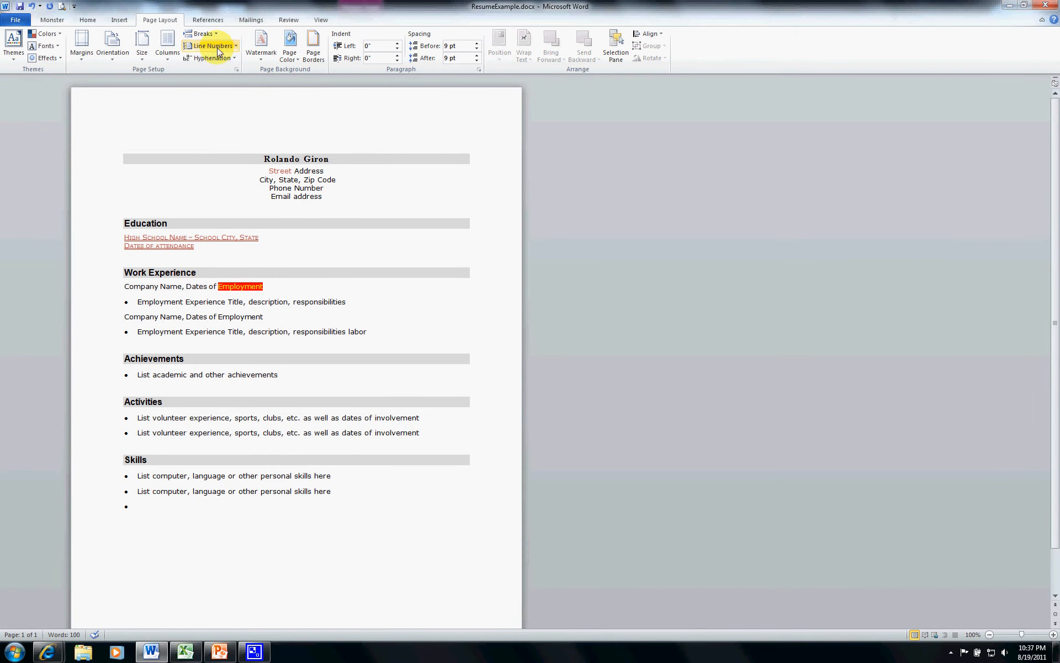
# Try landscape orientation on the resume and return the page to portrait
pyautogui.click(112, 63)
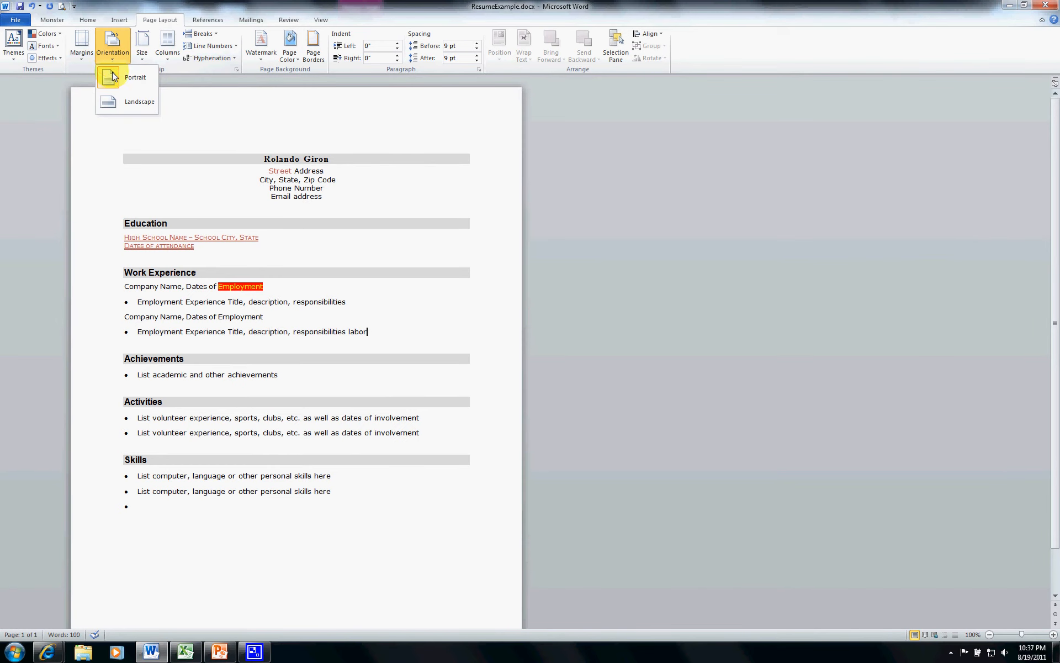
pyautogui.click(122, 99)
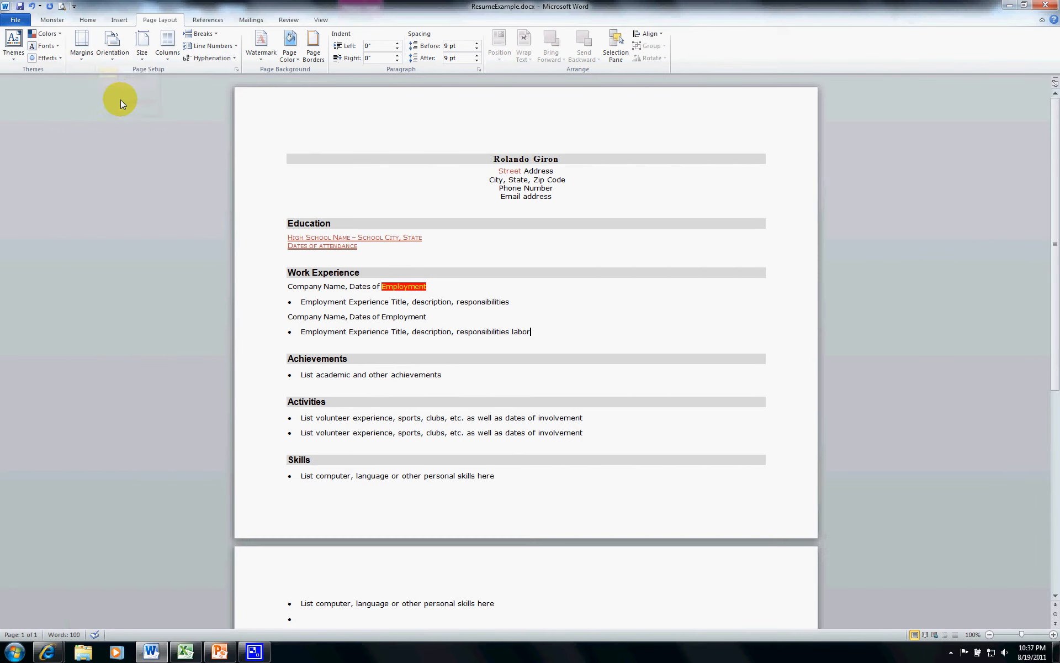
pyautogui.click(116, 59)
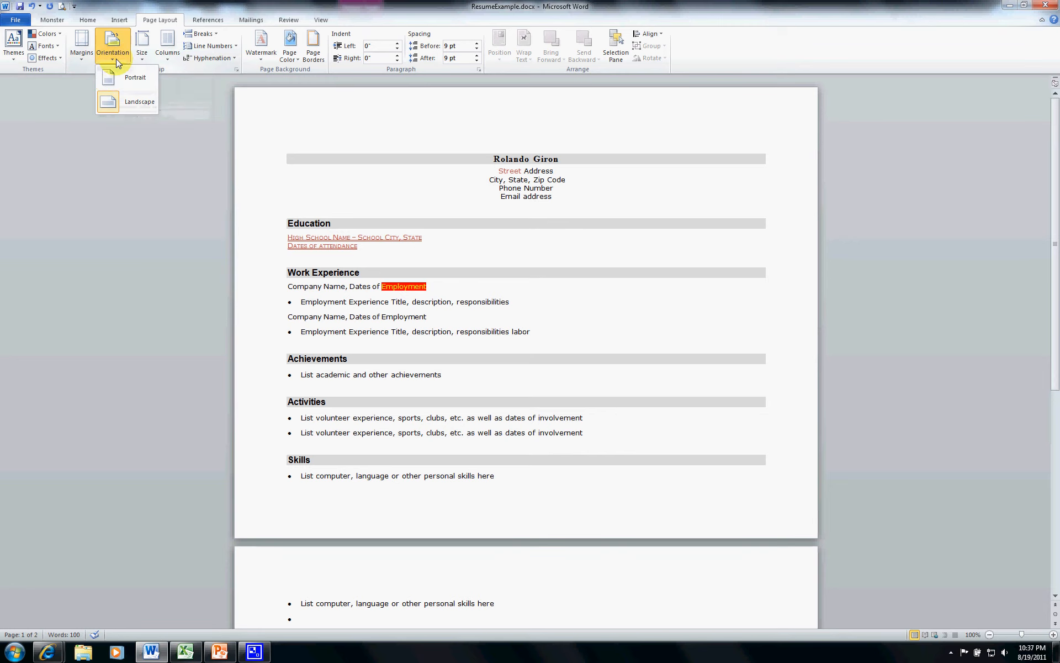
pyautogui.click(116, 76)
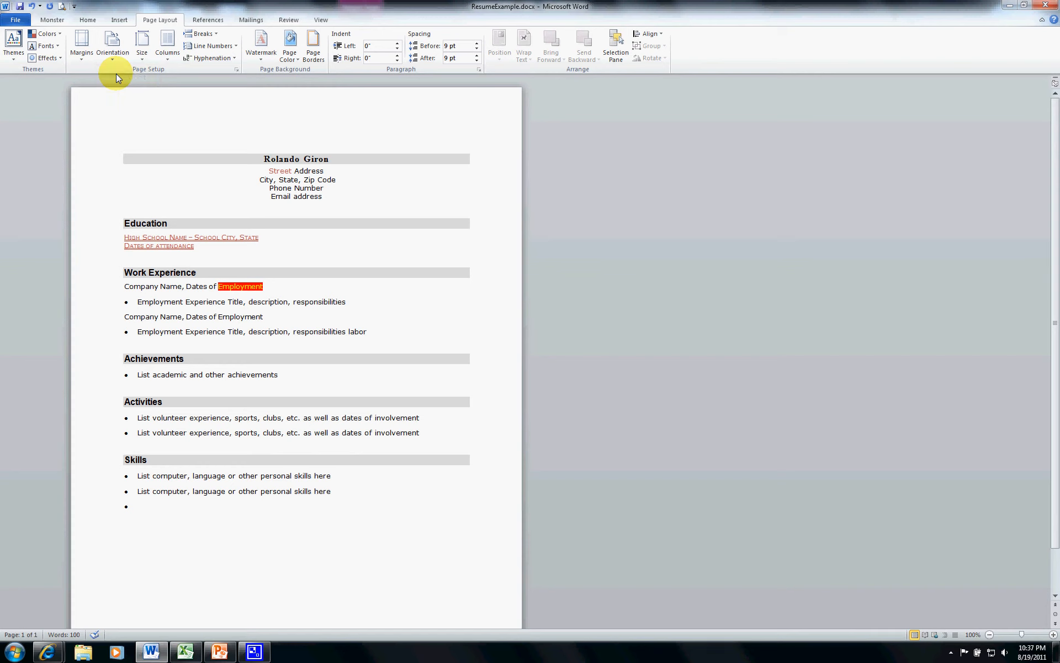